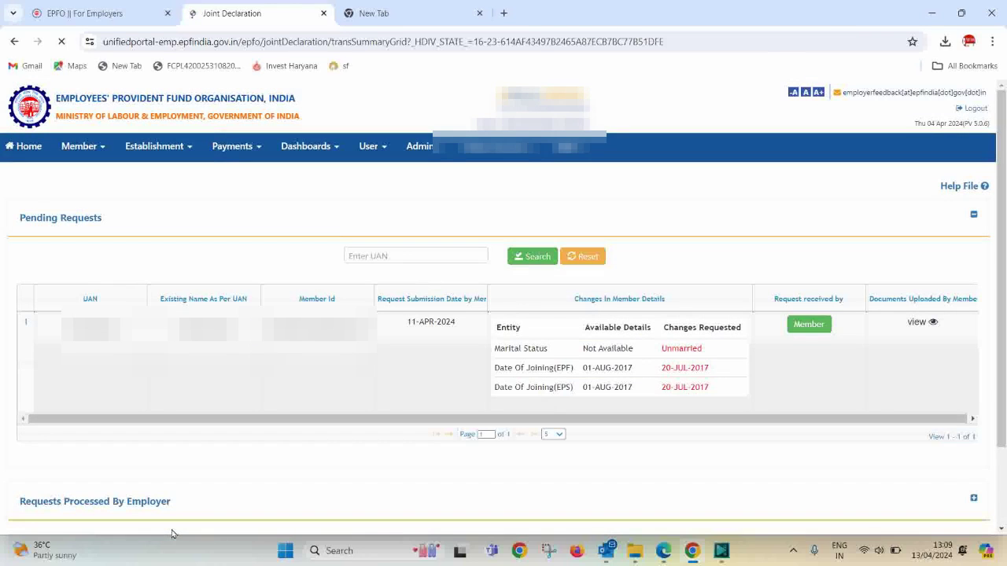
Examine the pending joint declaration request and the date of joining changes requested by the member.
{"action": "left_click", "coordinate": [103, 339]}
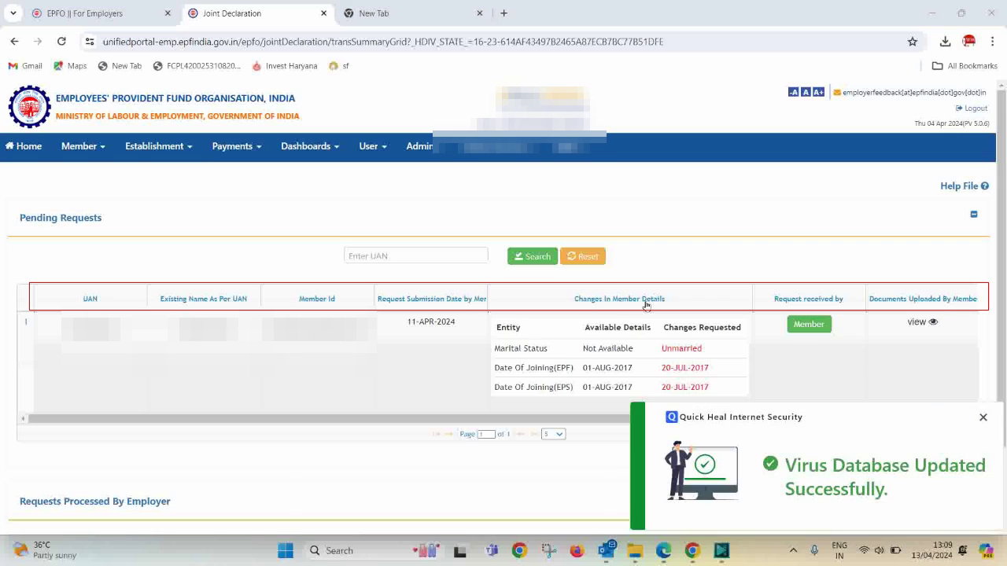
{"action": "left_click", "coordinate": [982, 417]}
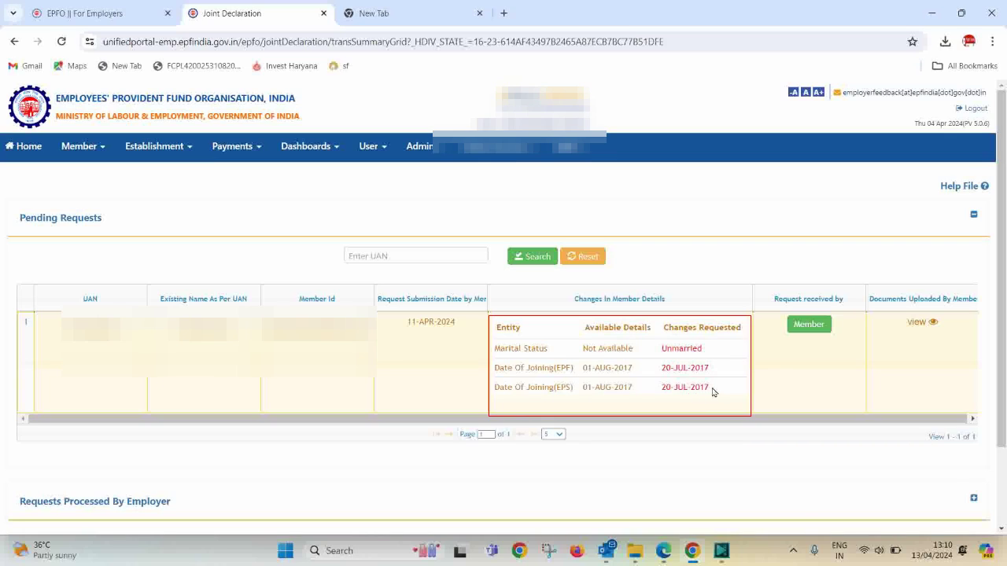
{"action": "left_click_drag", "start_coordinate": [714, 389], "coordinate": [667, 366]}
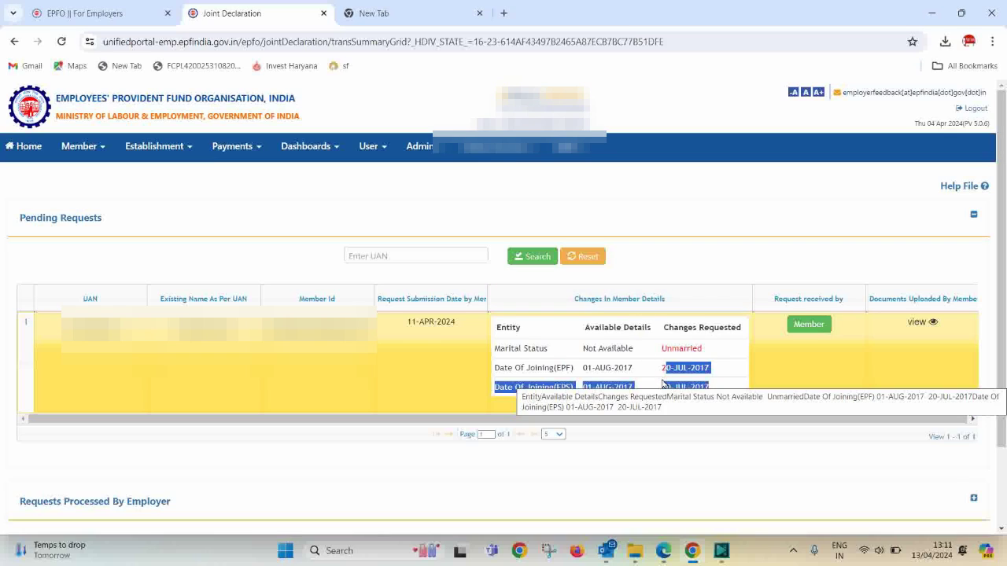
Open the member's request and compare the old and new details, focusing on the EPF and EPS dates of joining.
{"action": "left_click", "coordinate": [809, 327]}
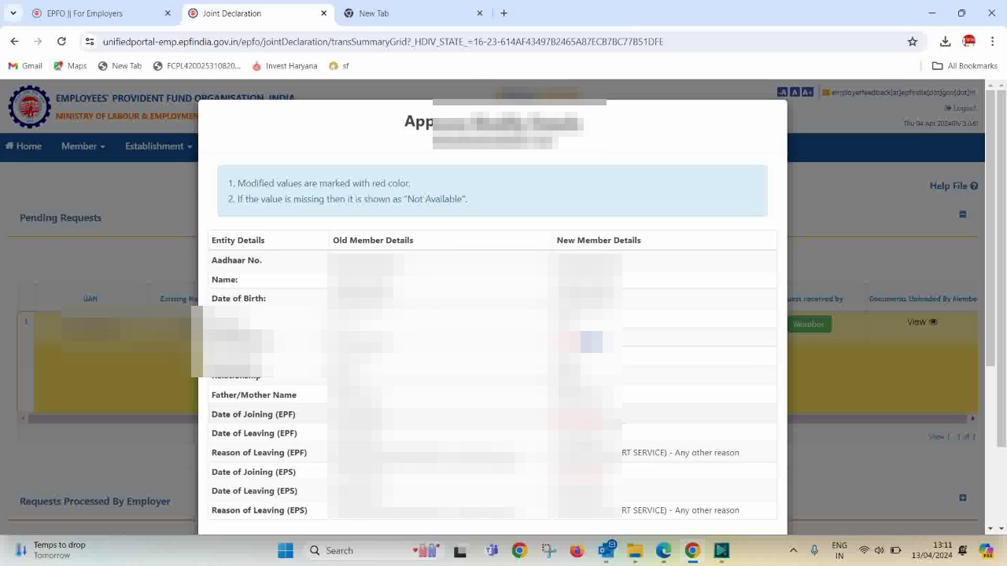
{"action": "left_click_drag", "start_coordinate": [615, 416], "coordinate": [552, 418]}
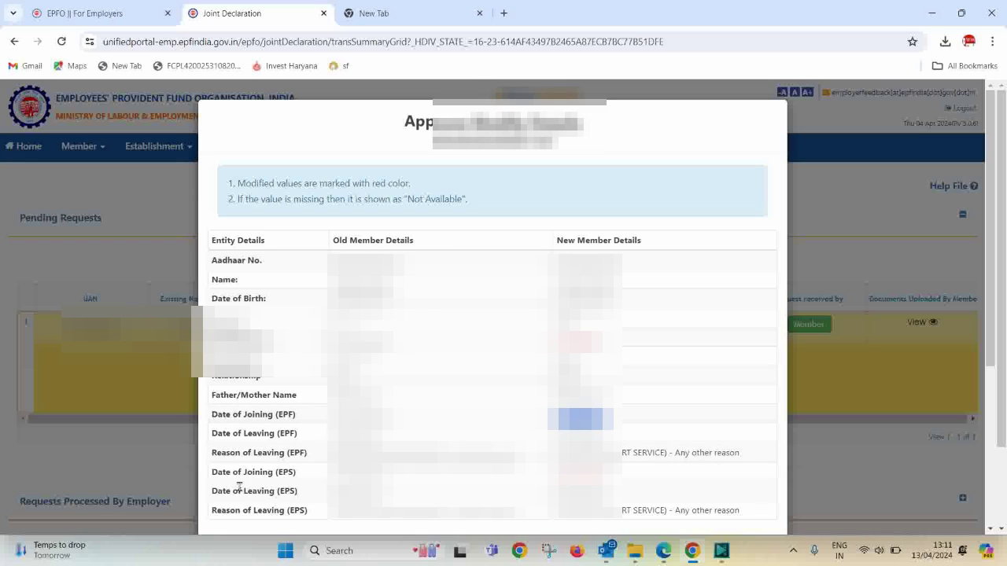
{"action": "left_click", "coordinate": [601, 472]}
{"action": "left_click_drag", "start_coordinate": [613, 472], "coordinate": [553, 472]}
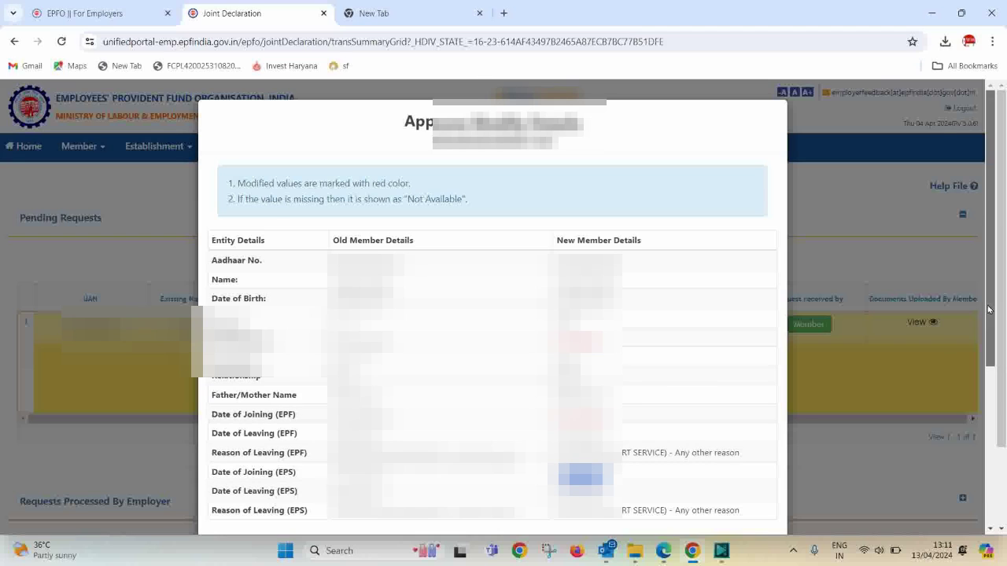
{"action": "scroll", "coordinate": [797, 425], "scroll_direction": "down", "scroll_amount": 3}
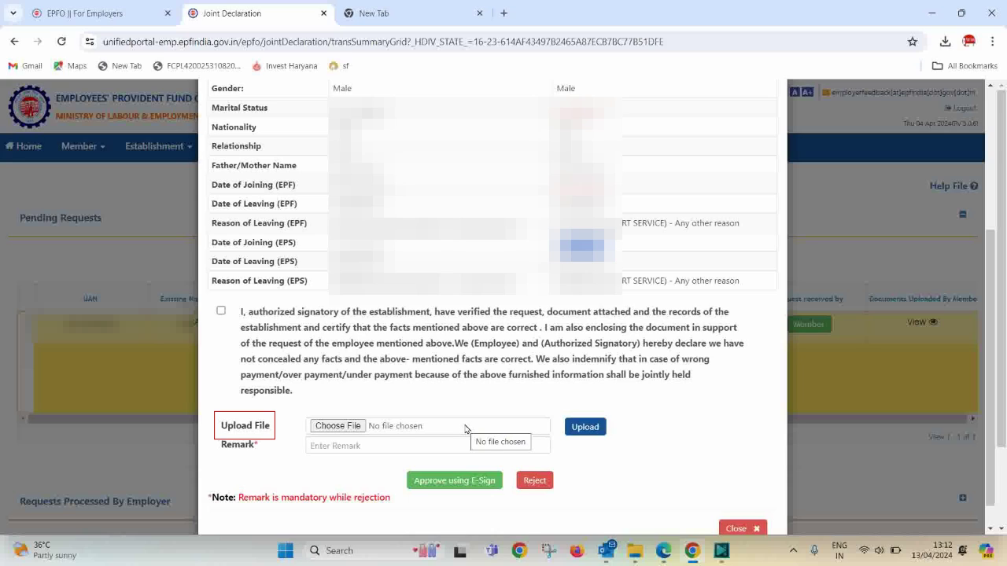
Enter the remark OK and replace it with "insufficient documents pelase upload aadhaar and pan as well".
{"action": "left_click", "coordinate": [315, 449]}
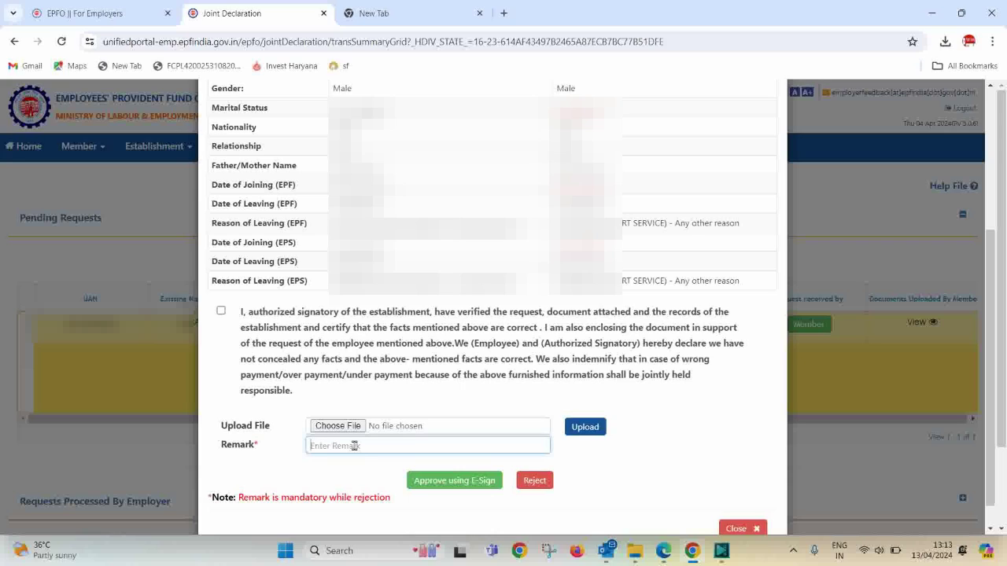
{"action": "type", "text": "OK"}
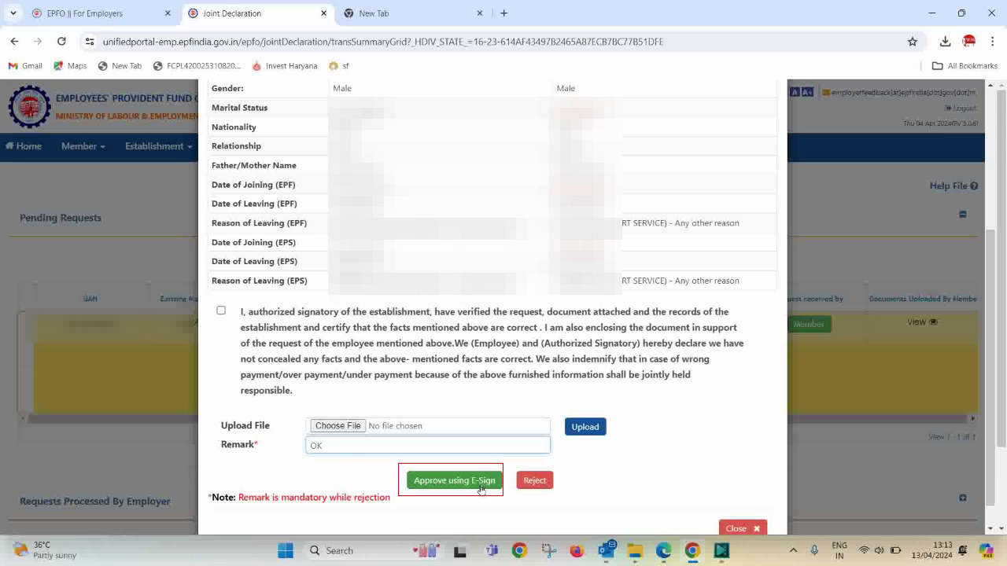
{"action": "double_click", "coordinate": [319, 446]}
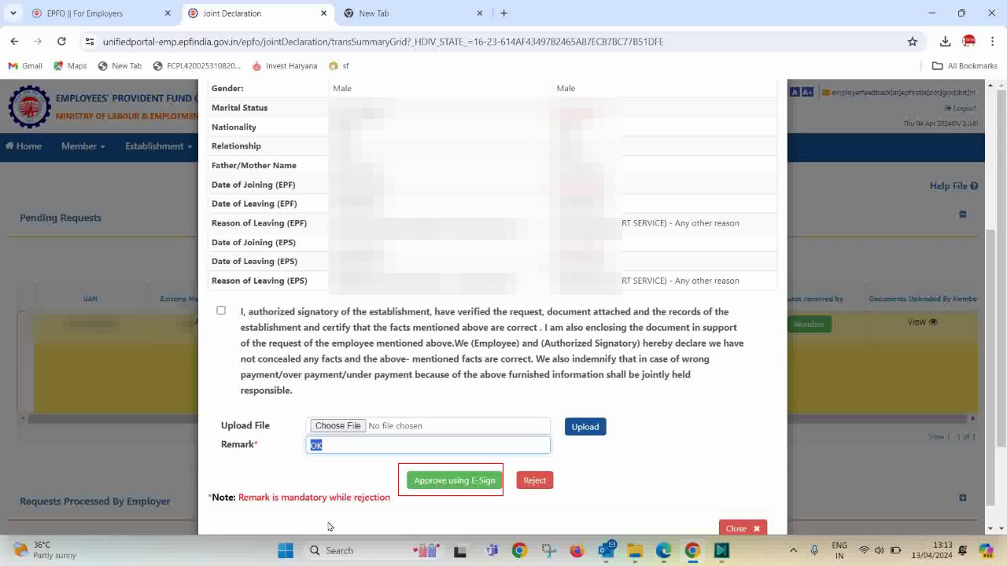
{"action": "type", "text": "insufficie"}
{"action": "key", "text": "BackSpace"}
{"action": "key", "text": "BackSpace"}
{"action": "key", "text": "BackSpace"}
{"action": "type", "text": "e"}
{"action": "type", "text": "cient docume"}
{"action": "type", "text": "tns"}
{"action": "key", "text": "BackSpace"}
{"action": "key", "text": "BackSpace"}
{"action": "key", "text": "BackSpace"}
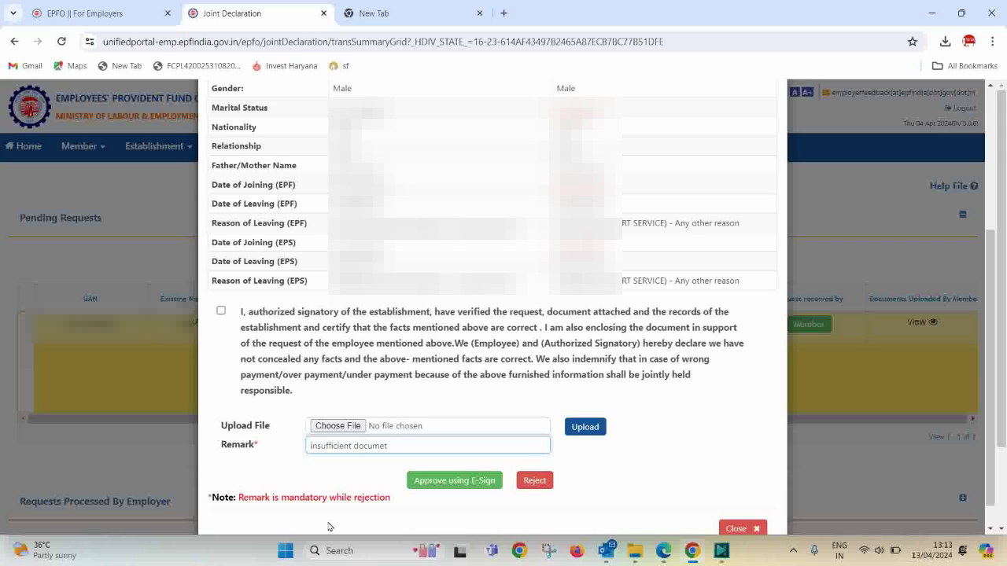
{"action": "type", "text": "nts pelase upload aadhaar and pan as well"}
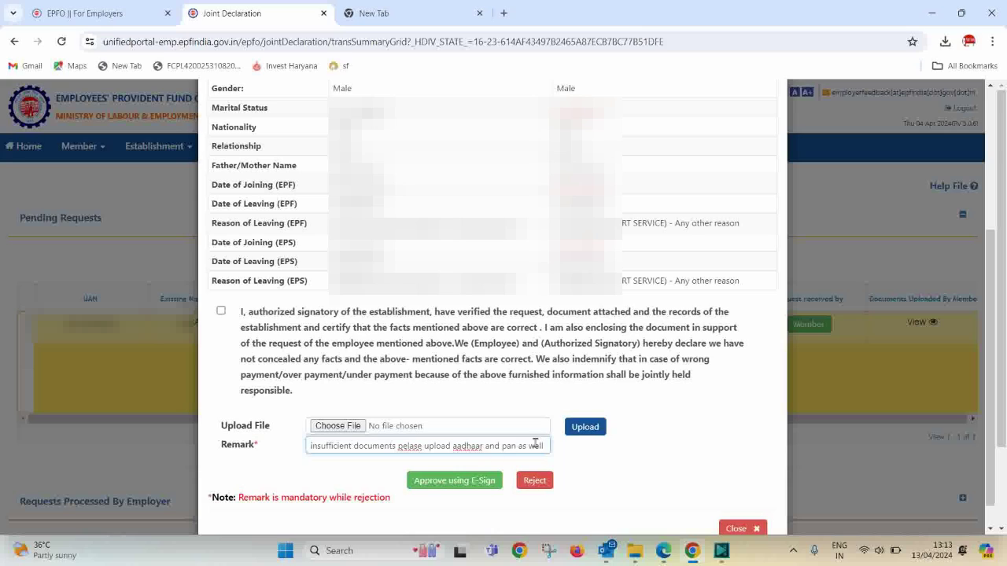
Replace the rejection remark with OK and try to approve the request using E-Sign.
{"action": "left_click_drag", "start_coordinate": [544, 445], "coordinate": [290, 450]}
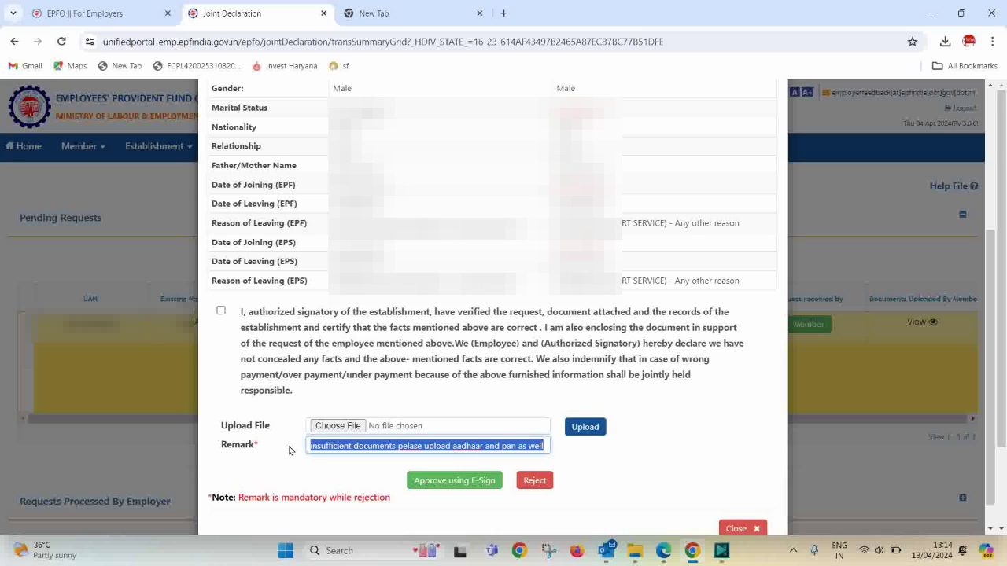
{"action": "key", "text": "BackSpace"}
{"action": "type", "text": "OK"}
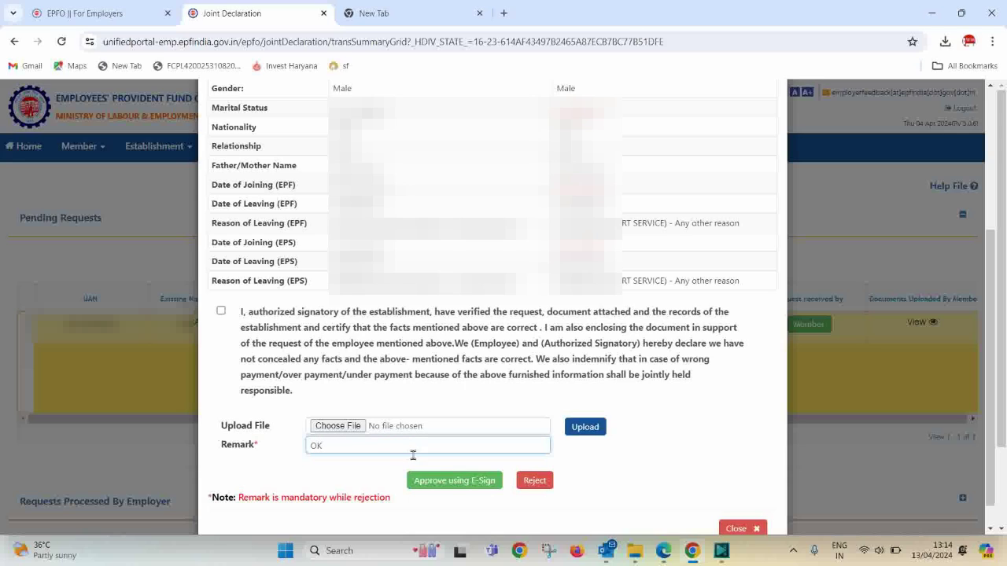
{"action": "left_click", "coordinate": [450, 485]}
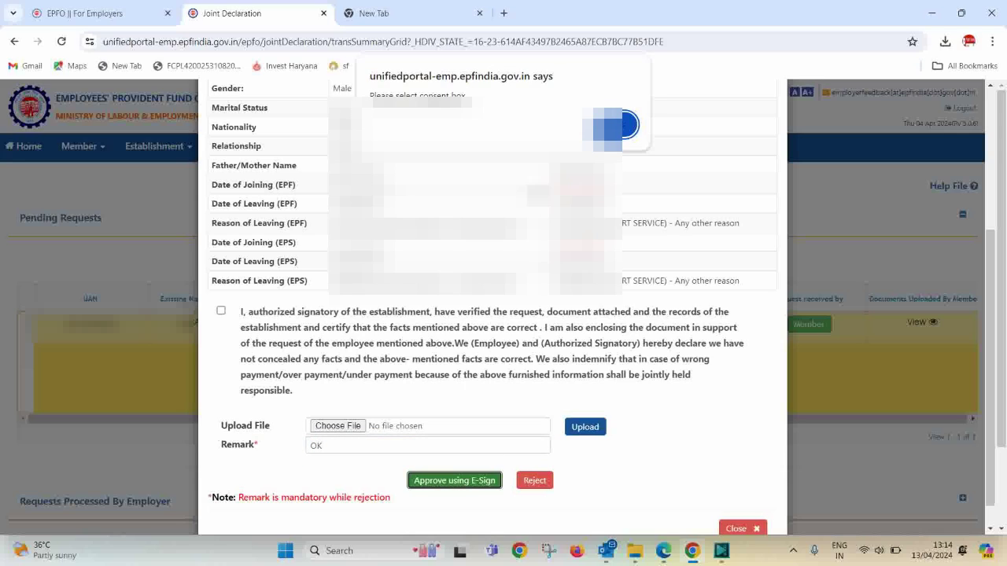
{"action": "left_click", "coordinate": [629, 126]}
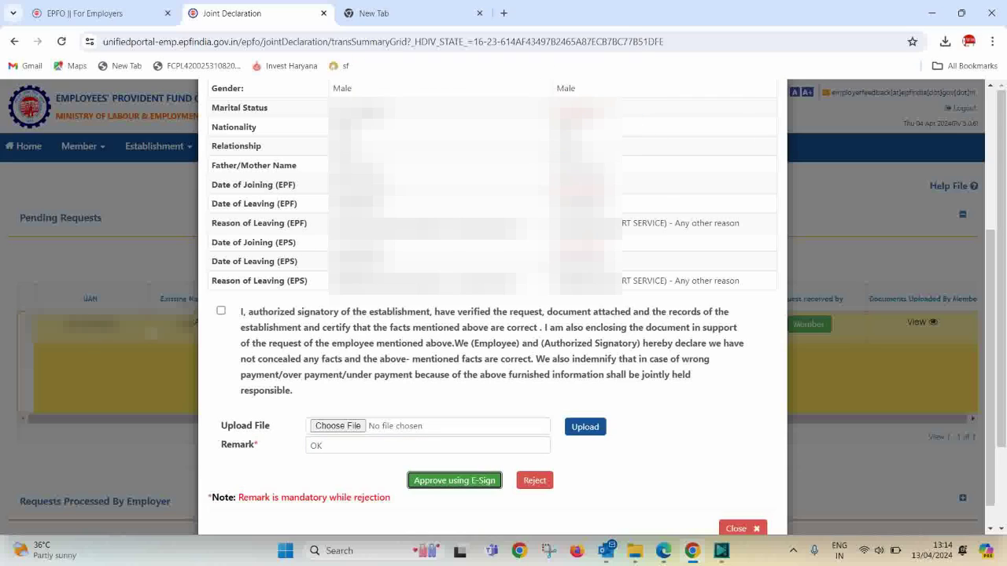
Tick the authorized signatory declaration and close the request details.
{"action": "left_click", "coordinate": [221, 312]}
{"action": "left_click", "coordinate": [756, 528]}
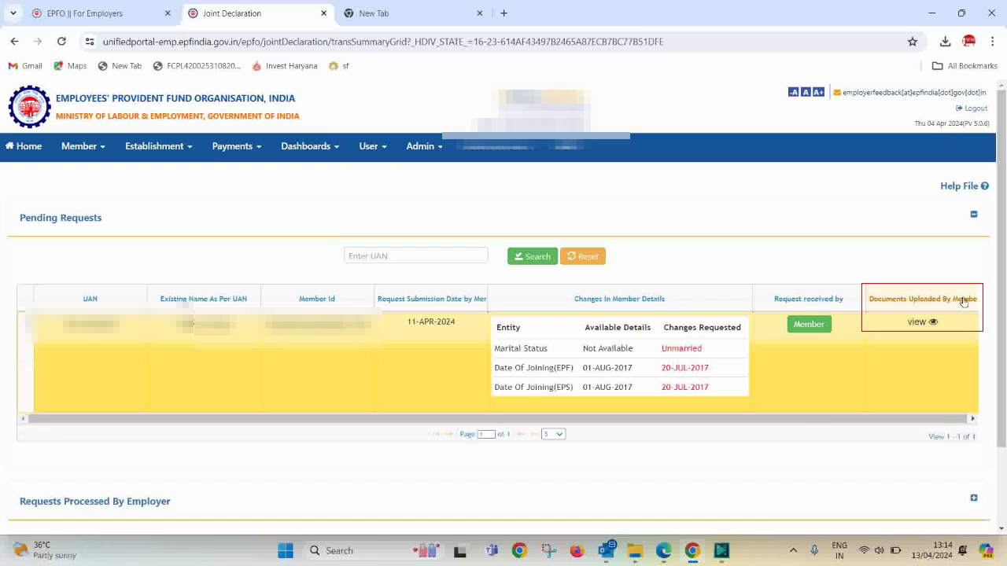
View the list of documents uploaded by the member and check the recent downloads.
{"action": "left_click", "coordinate": [933, 323]}
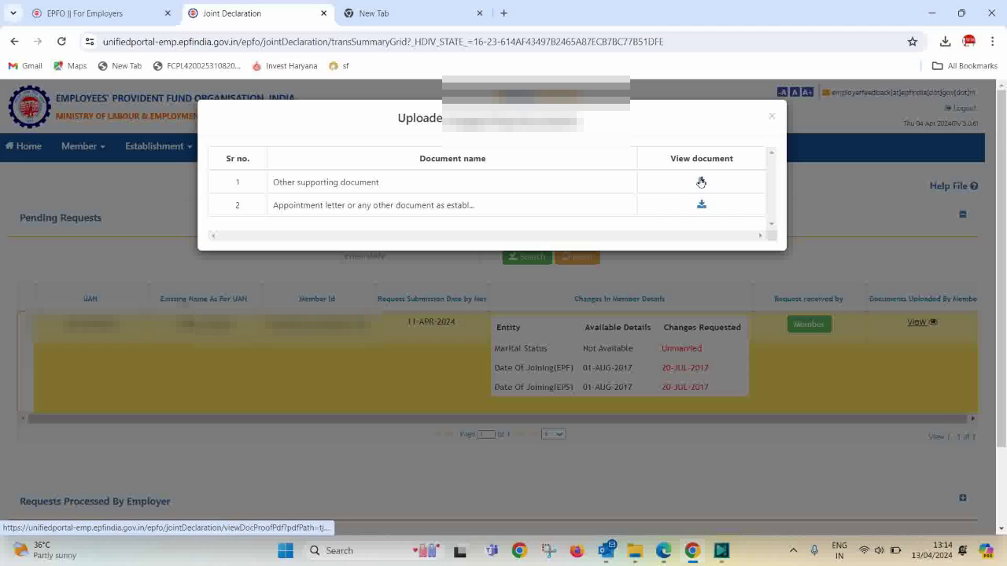
{"action": "left_click", "coordinate": [944, 41]}
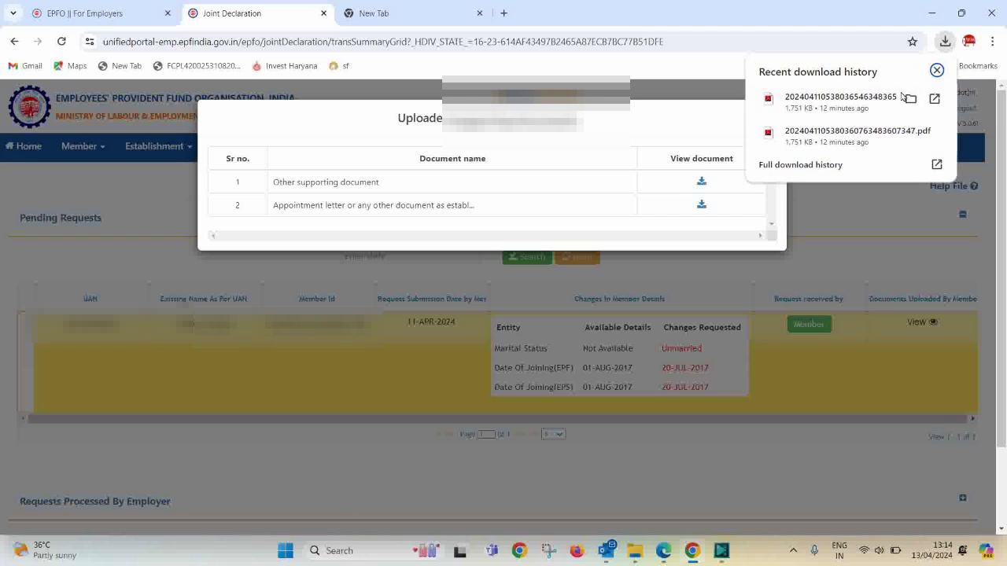
{"action": "left_click", "coordinate": [935, 70]}
{"action": "left_click", "coordinate": [770, 116]}
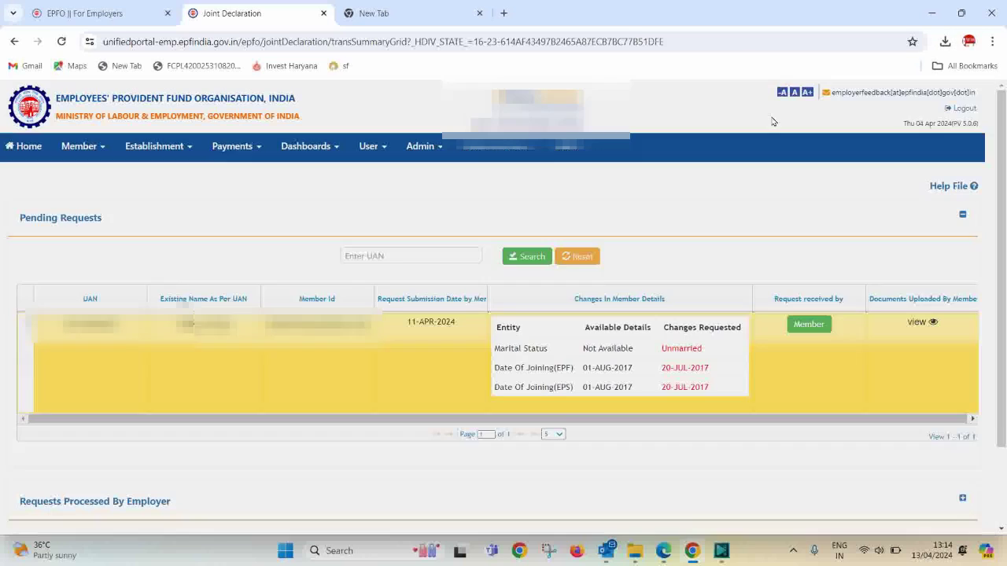
Reopen the member's request, accept the authorized signatory declaration with the remark OK, and approve it using E-Sign.
{"action": "left_click", "coordinate": [808, 324]}
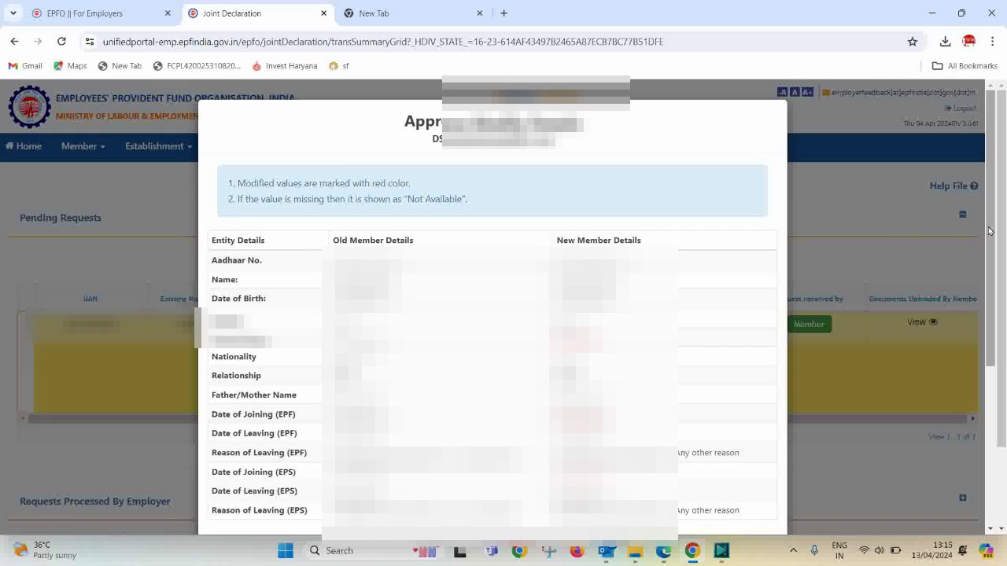
{"action": "scroll", "coordinate": [990, 230], "scroll_direction": "down", "scroll_amount": 4}
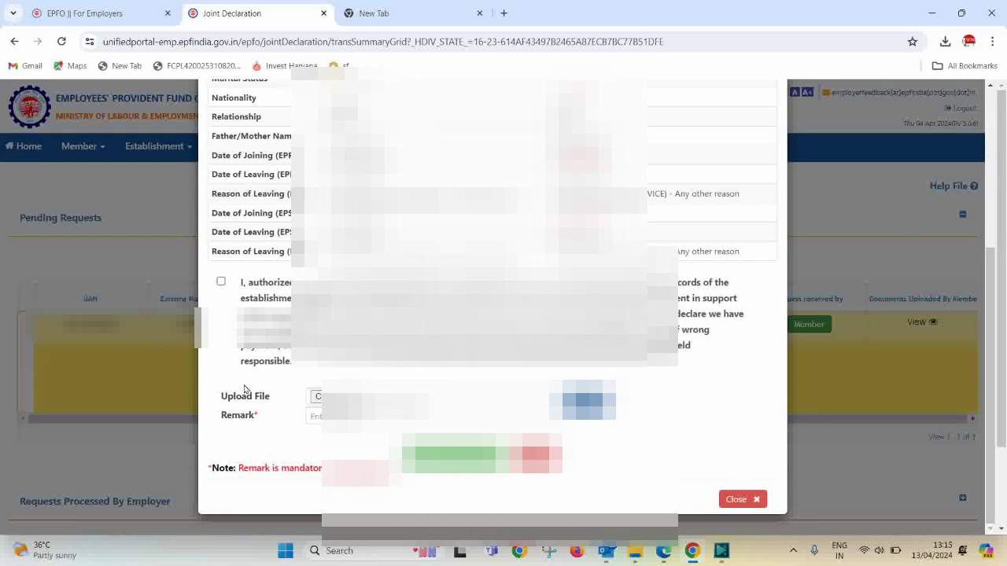
{"action": "left_click", "coordinate": [221, 282]}
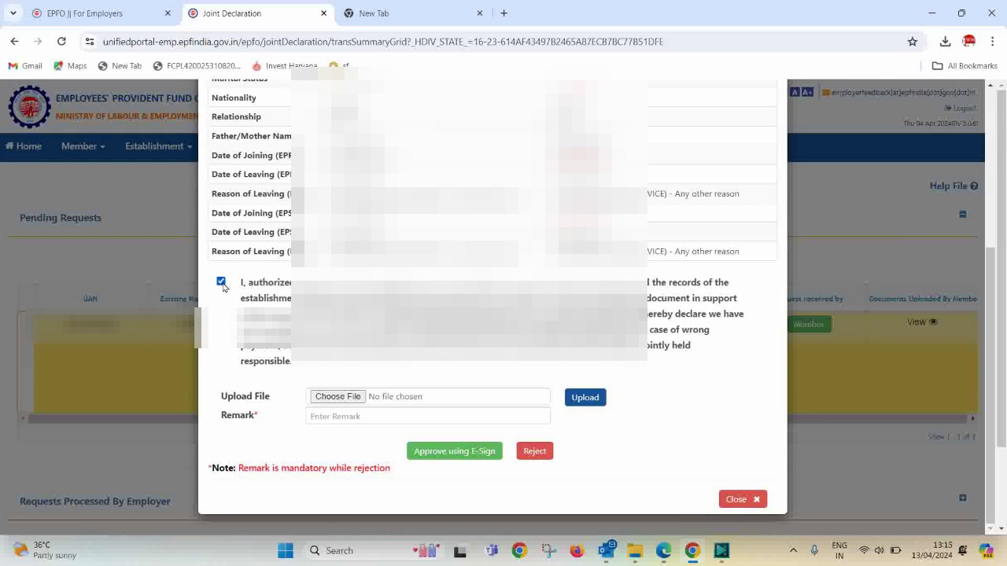
{"action": "left_click", "coordinate": [348, 418]}
{"action": "type", "text": "OK"}
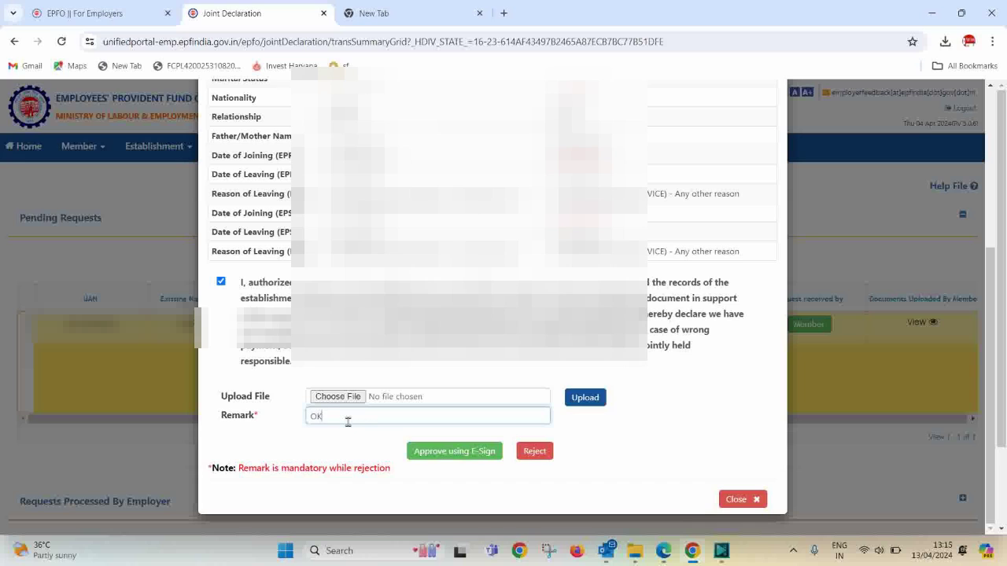
{"action": "left_click", "coordinate": [464, 454]}
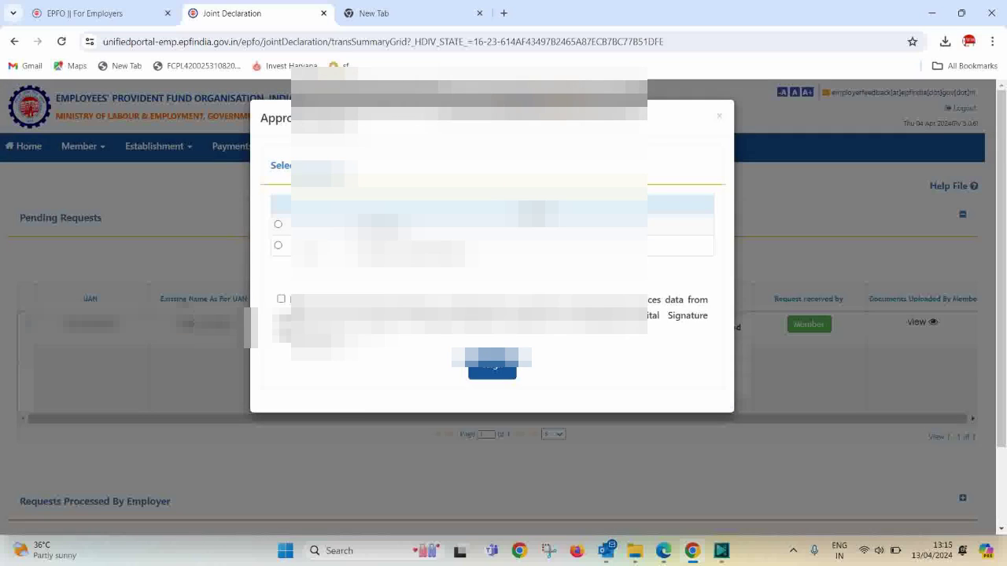
Choose the first listed option for the E-Sign approval, submit it with consent, and accept the Aadhaar e-KYC consent for digital signing.
{"action": "left_click", "coordinate": [277, 225]}
{"action": "left_click", "coordinate": [281, 298]}
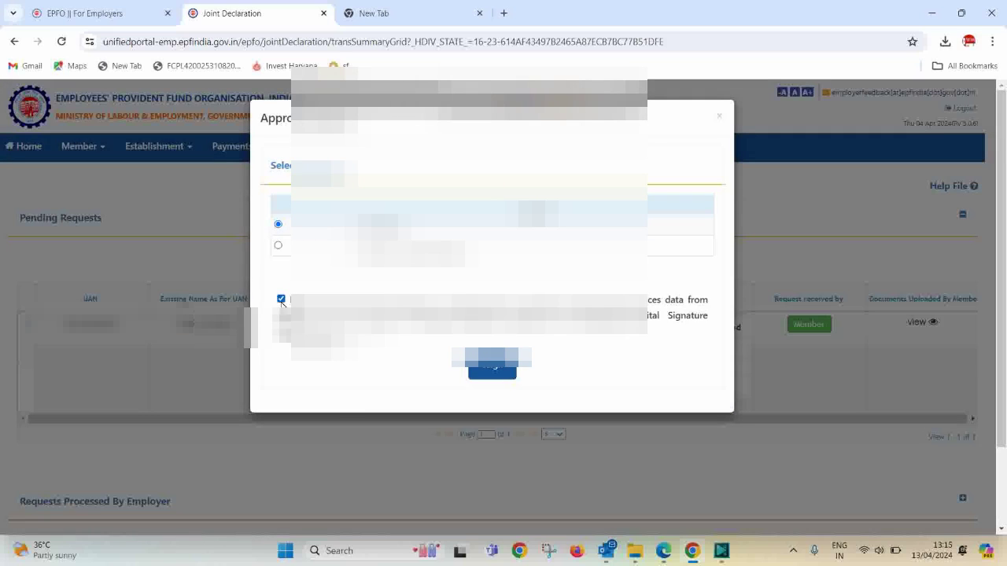
{"action": "left_click", "coordinate": [494, 368]}
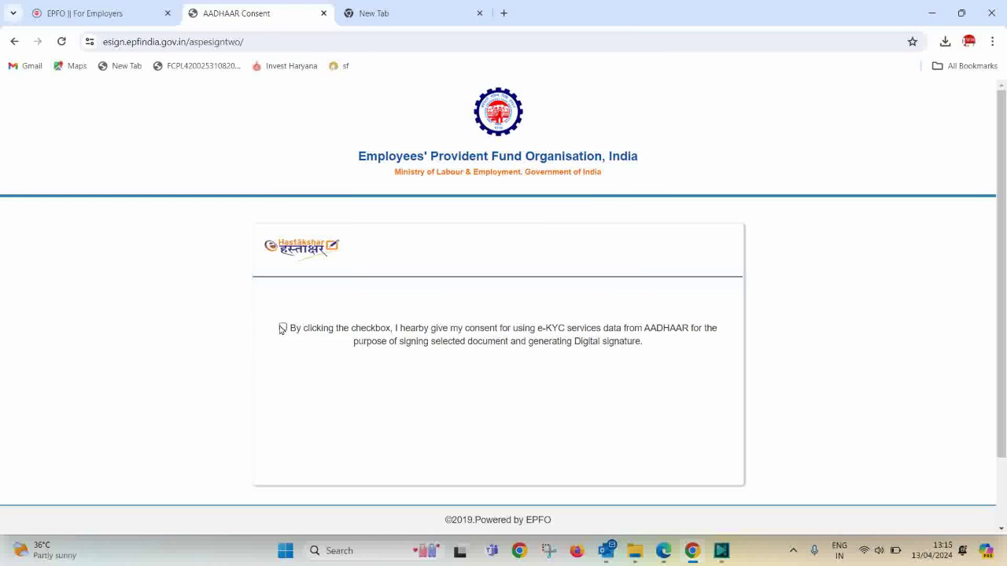
{"action": "left_click", "coordinate": [283, 327]}
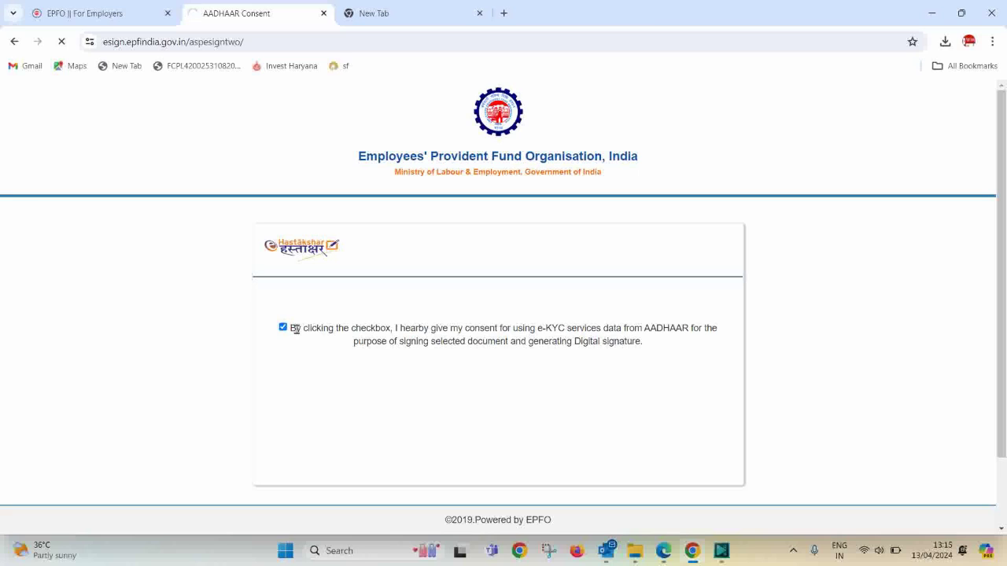